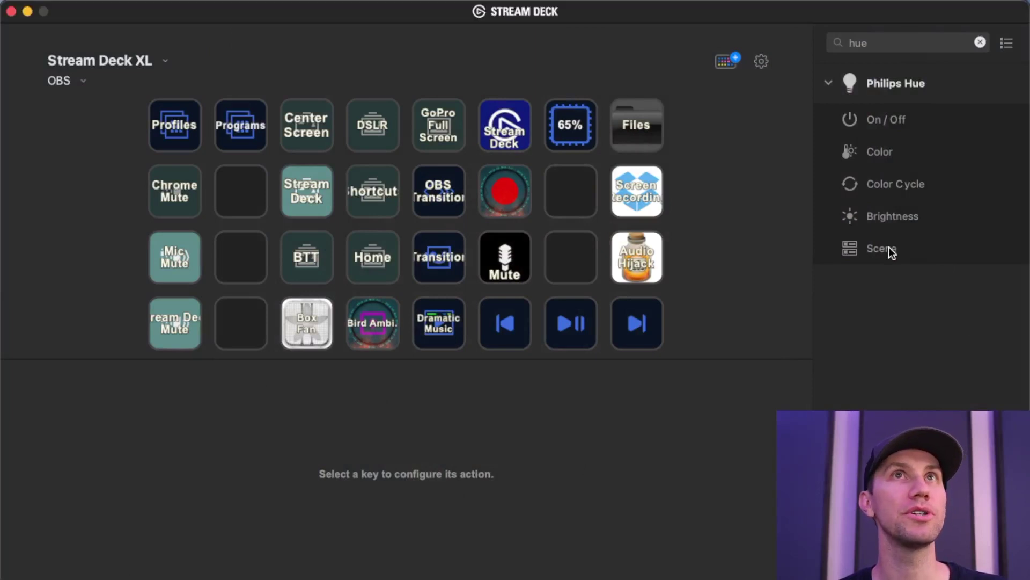
Drag the Philips Hue Scene action out of the Stream Deck action list.
left_click_drag(889, 246, 868, 249)
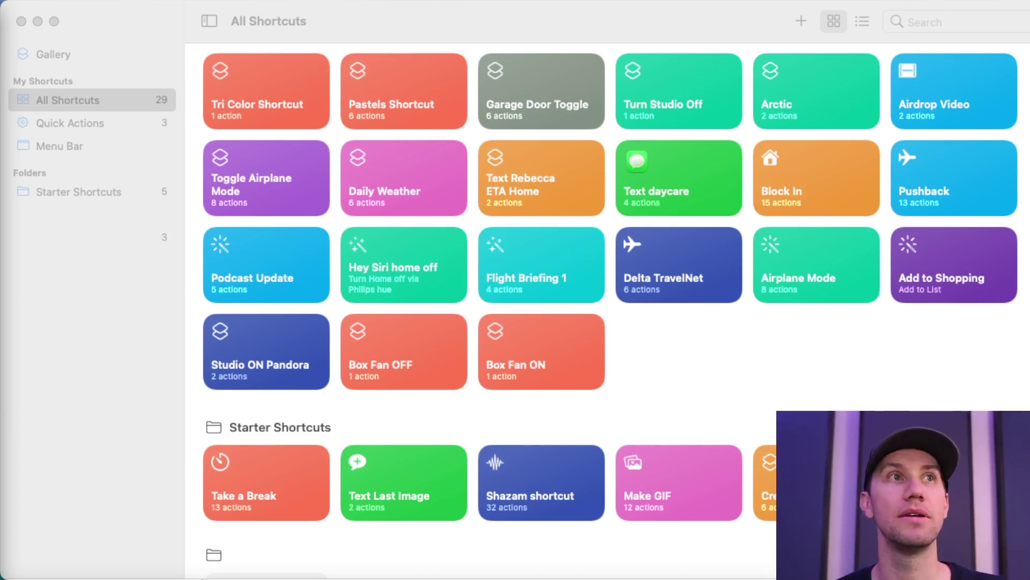
Open Tri Color Shortcut, view its Details settings with Add Keyboard Shortcut, then close it.
double_click(281, 96)
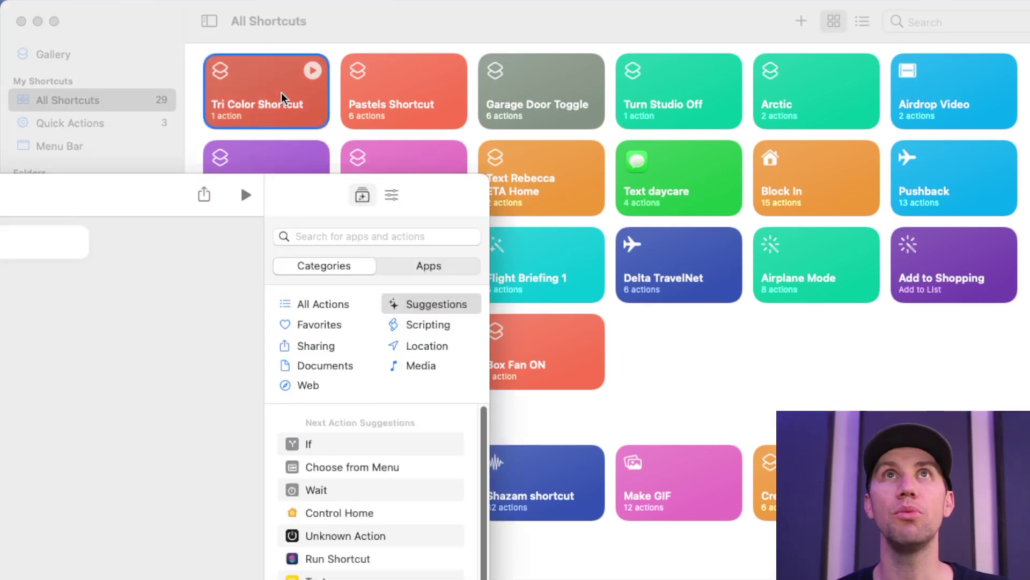
left_click(391, 197)
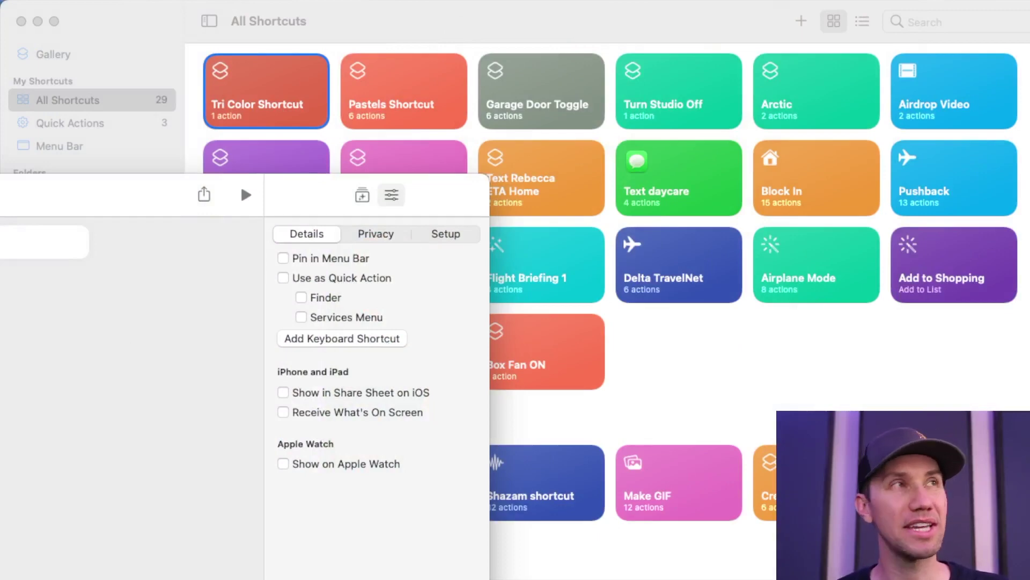
key("super+w")
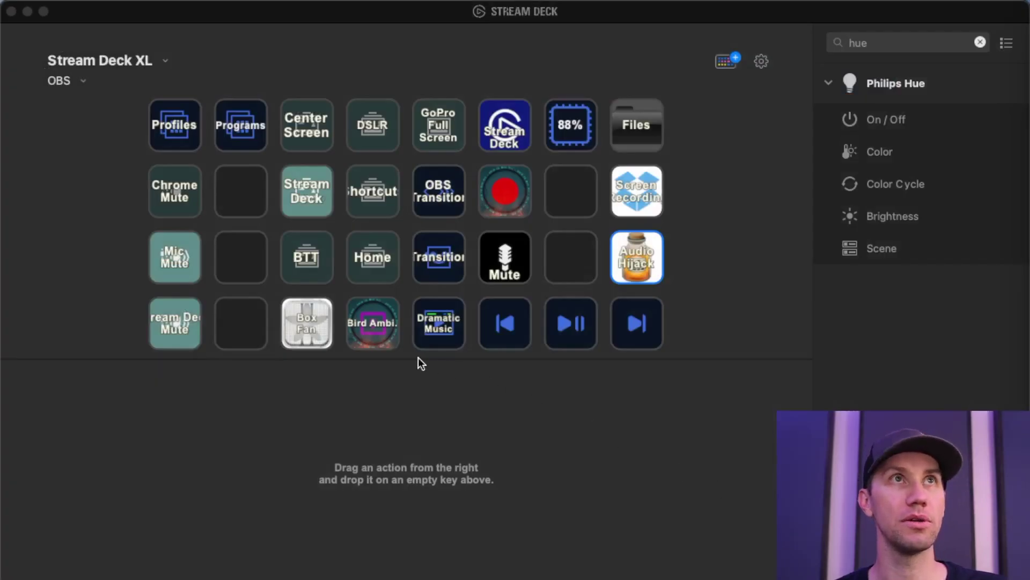
Put a System Hotkey action on the empty bottom-row key, recording ⌥⇧⌘- as its hotkey.
left_click(249, 330)
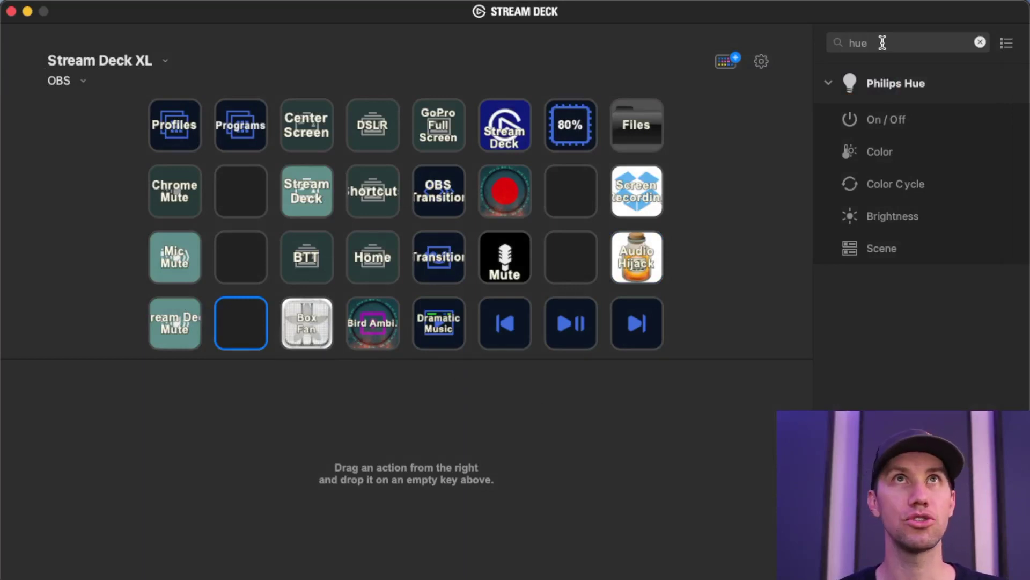
key("BackSpace")
key("BackSpace")
type("ot")
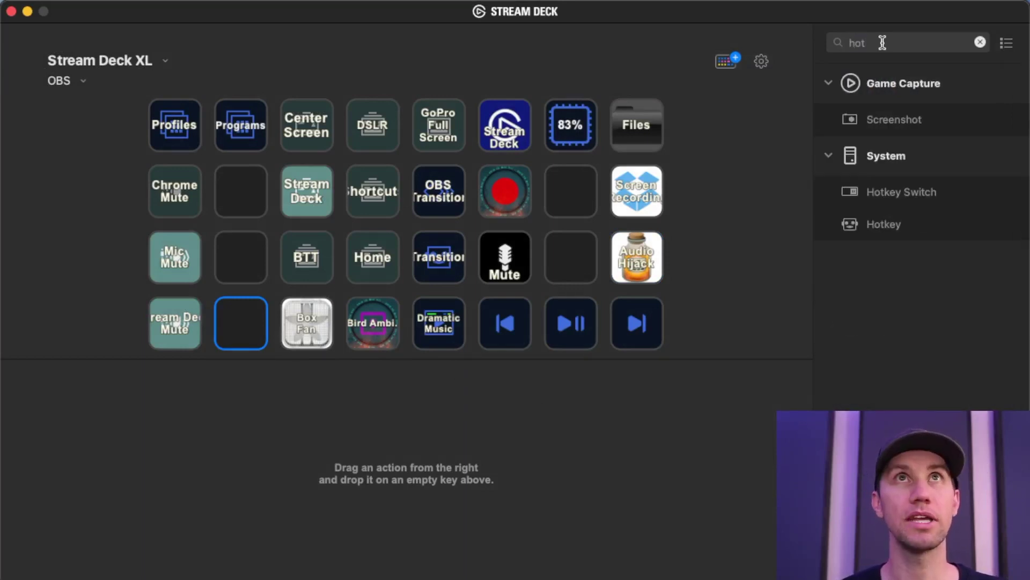
left_click_drag(886, 224, 241, 324)
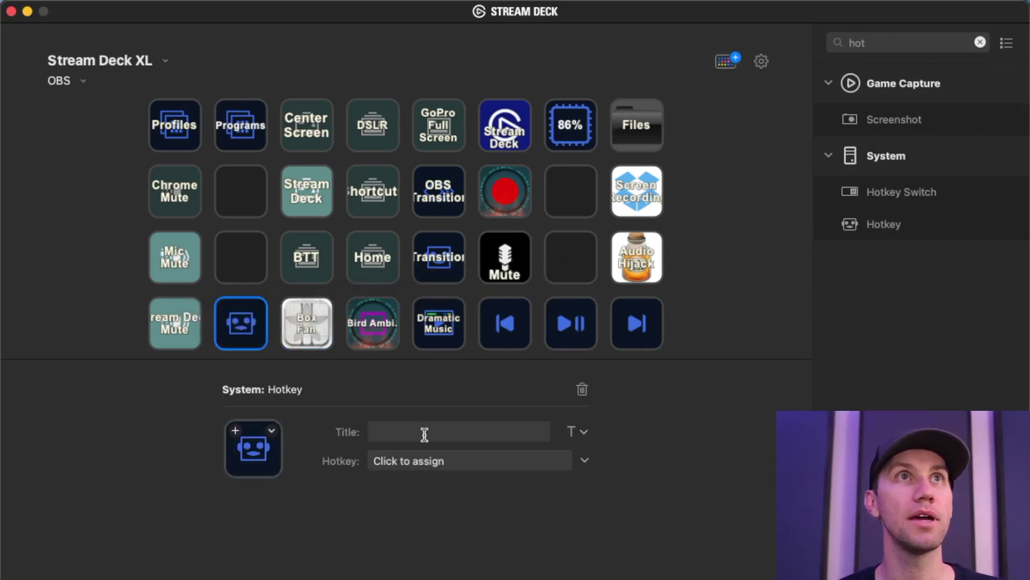
left_click(432, 460)
key("alt+shift+super+minus")
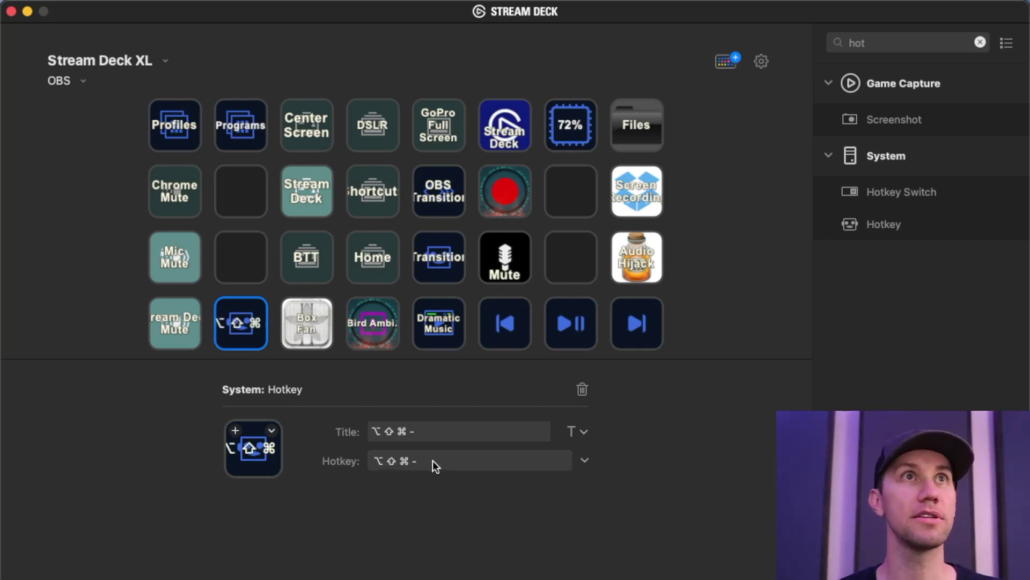
Title the key 'Spring Blossom', split across two lines.
left_click(429, 432)
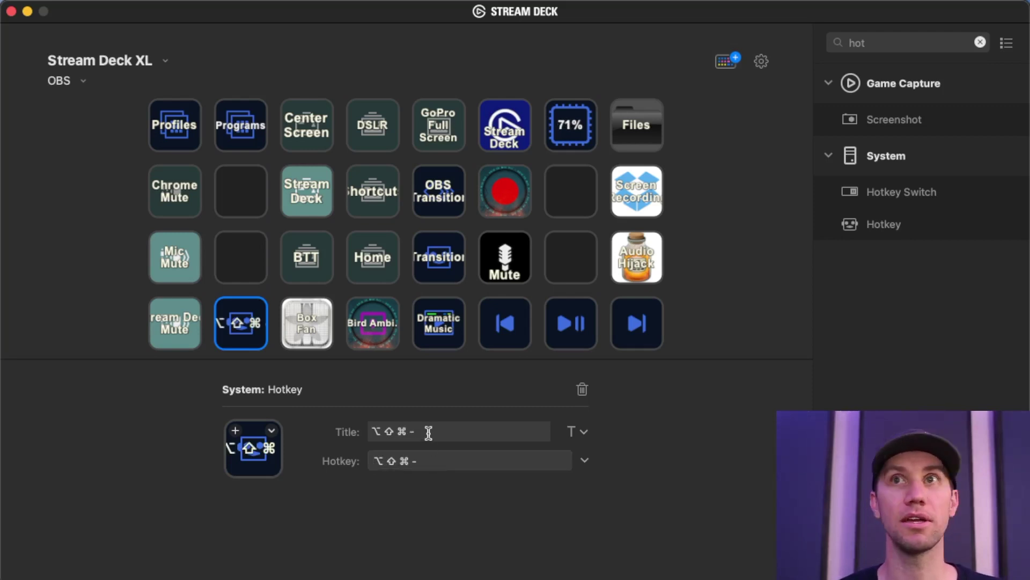
key("super+a")
type("Spring")
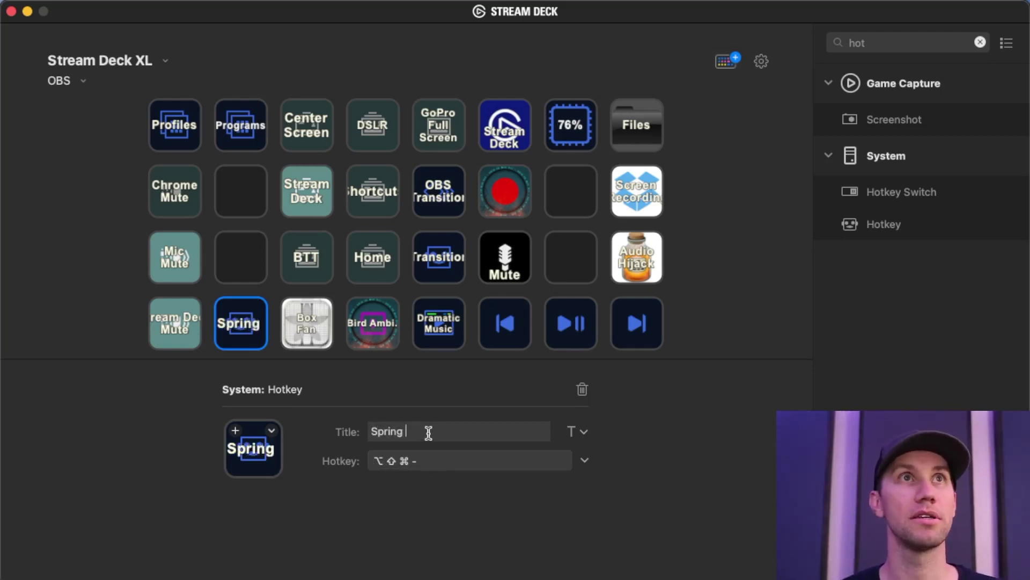
type(" Blossom")
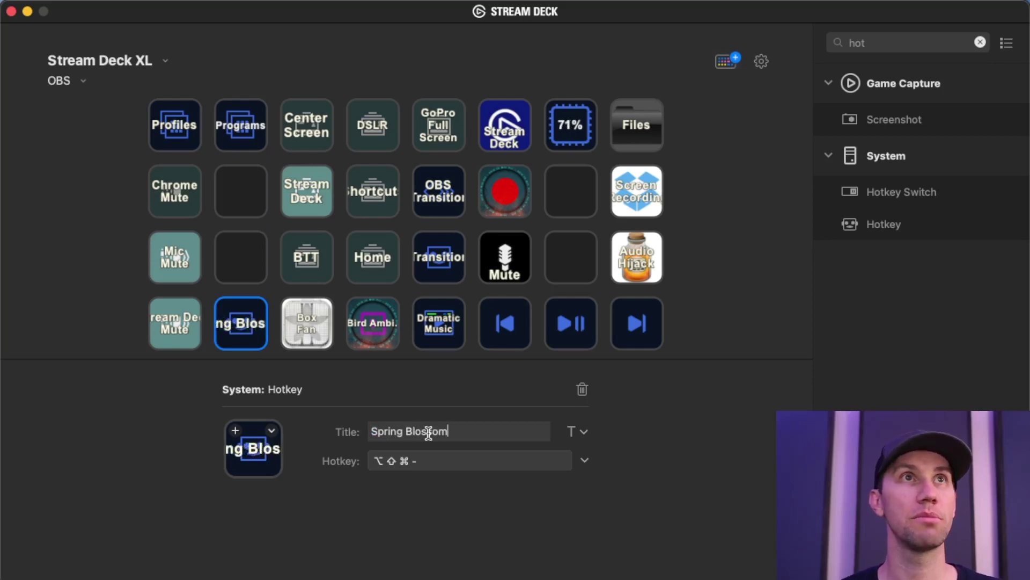
key("alt+Left")
key("Return")
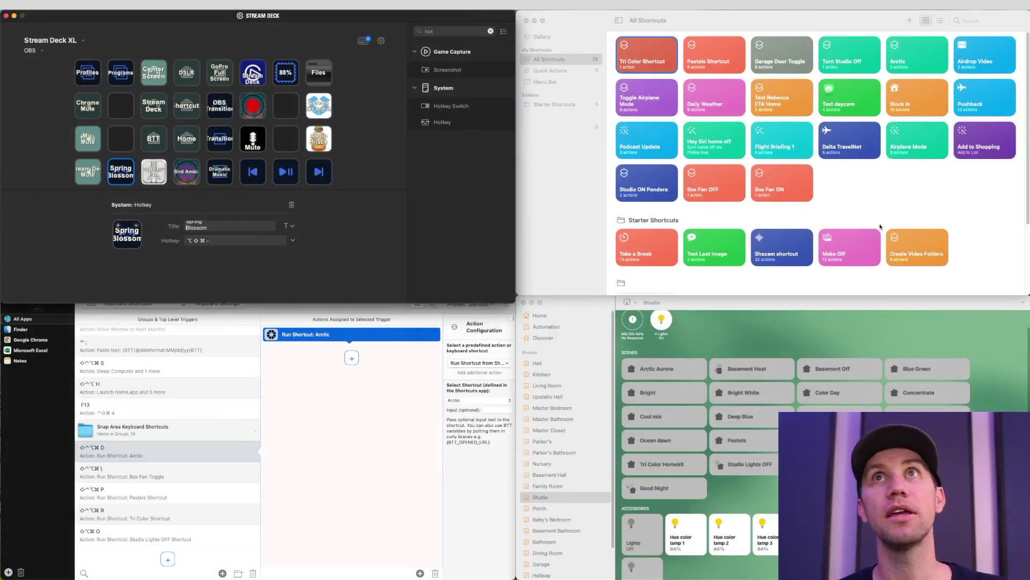
Bring the Shortcuts library forward and create a new empty shortcut, Spring Blossom Shortcut.
left_click(882, 207)
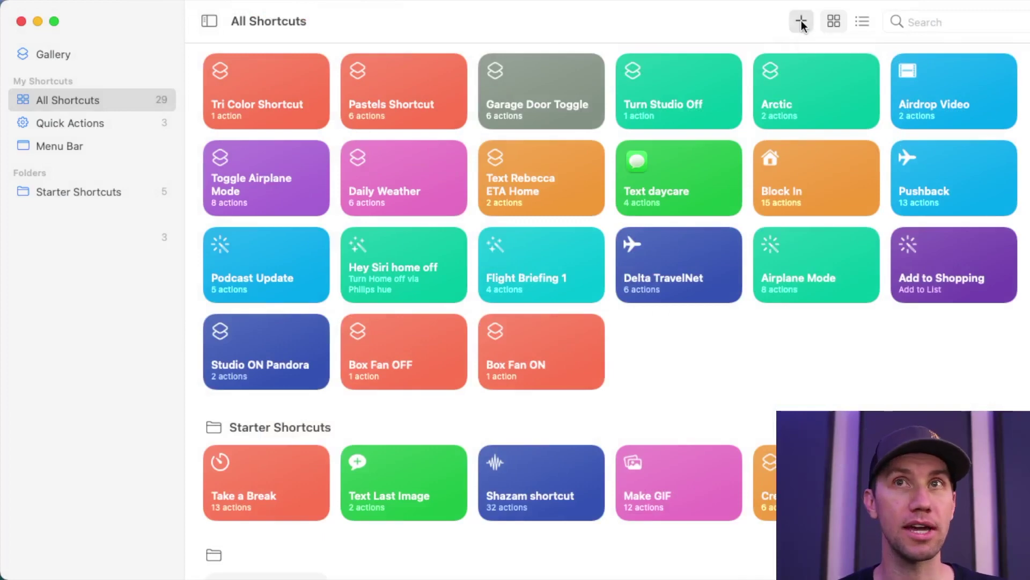
left_click(801, 22)
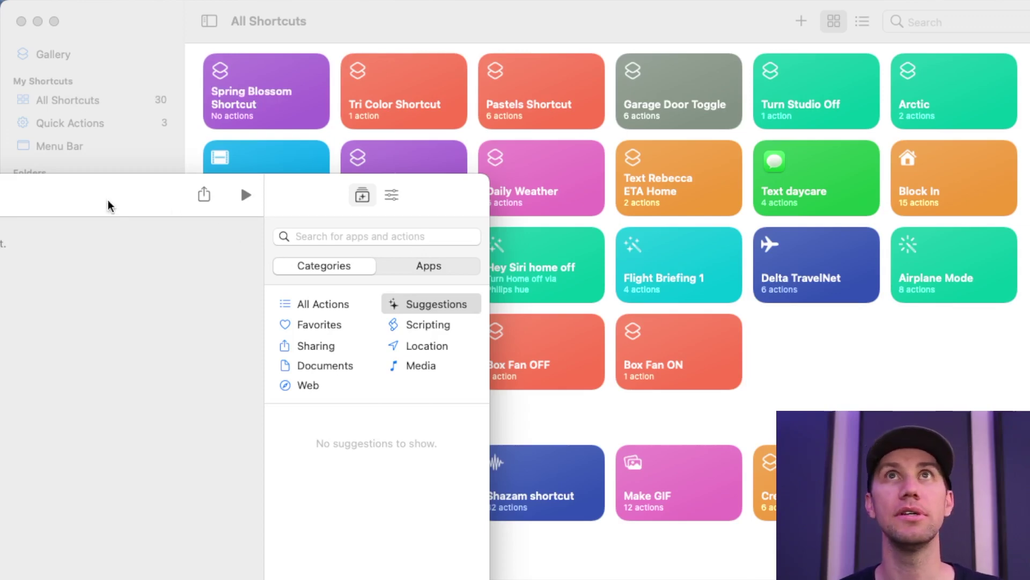
Add a Control Home action to Spring Blossom Shortcut from the 'home' action search.
left_click_drag(108, 202, 629, 47)
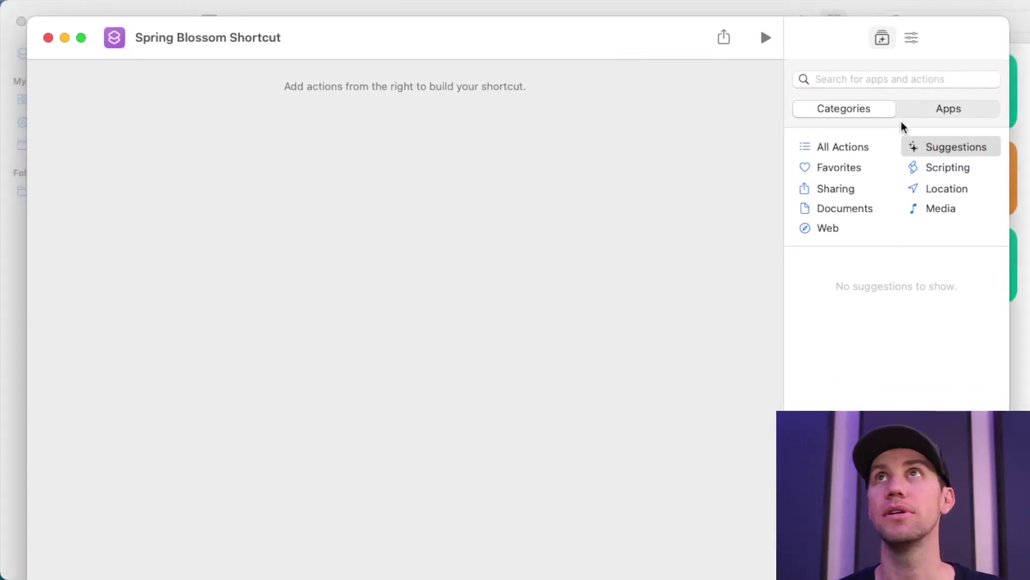
left_click(904, 82)
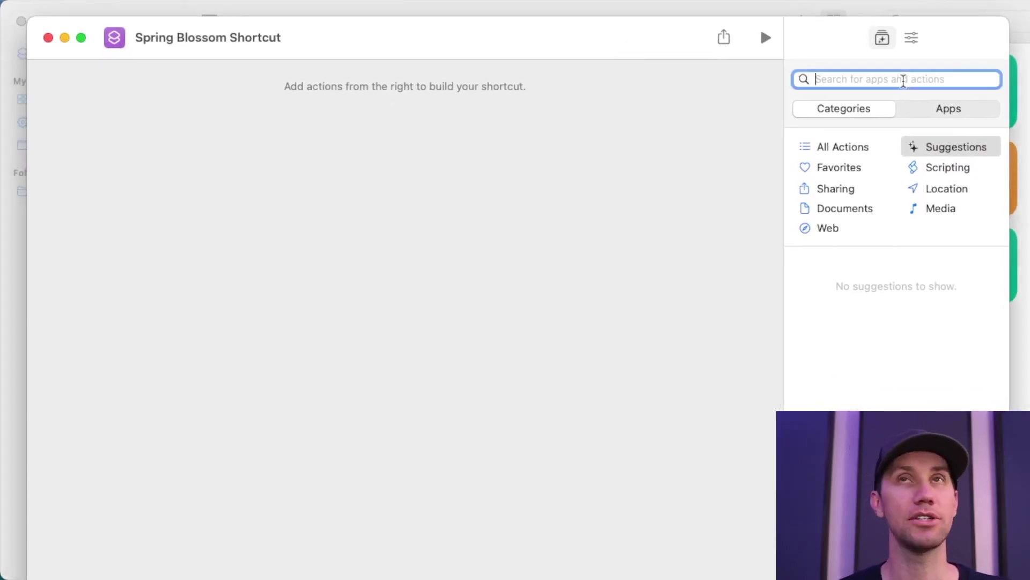
type("home")
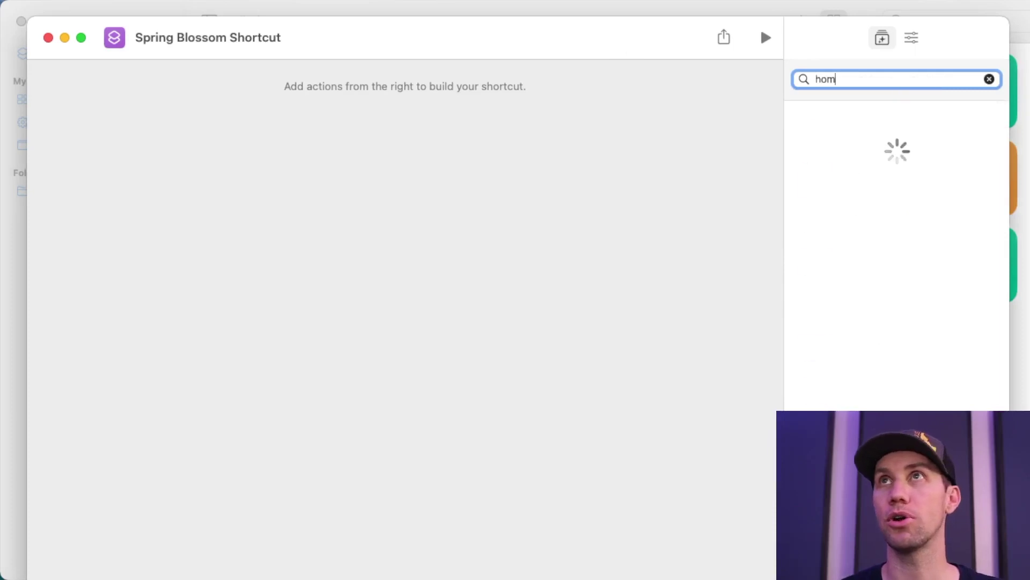
double_click(870, 169)
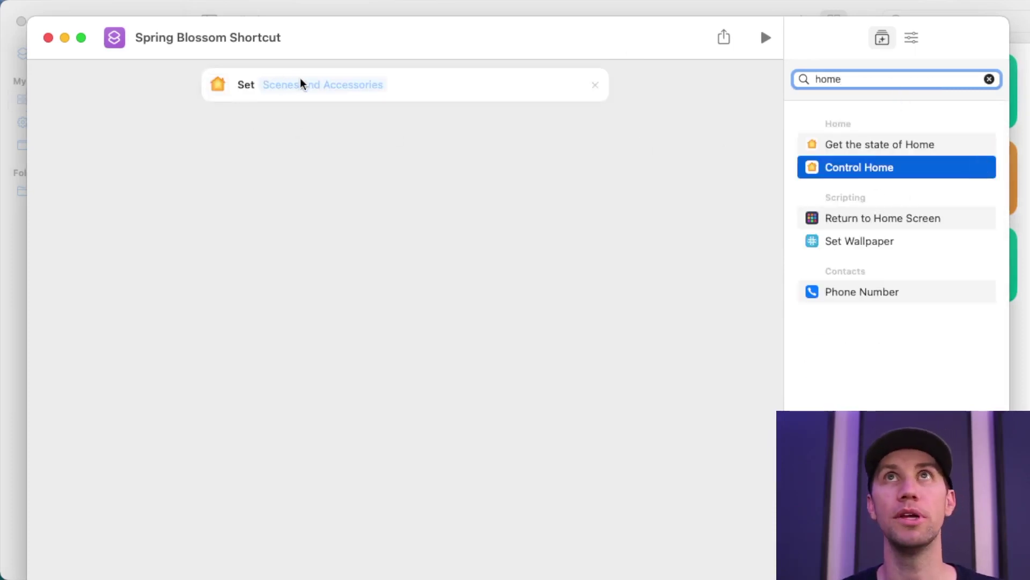
Set the Control Home action to the Spring Blossom scene, check details, and close the editor.
left_click(301, 86)
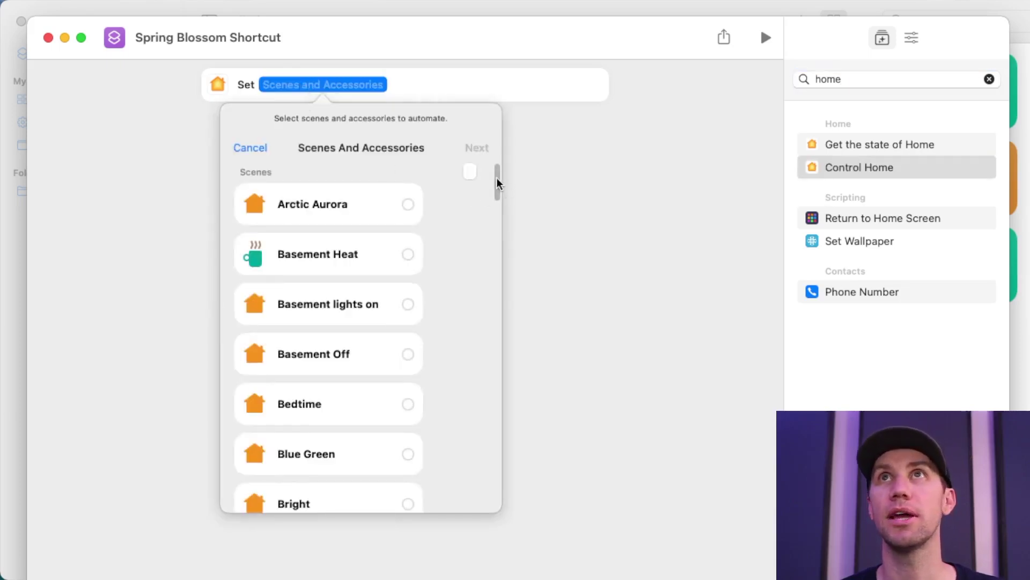
left_click_drag(497, 185, 499, 269)
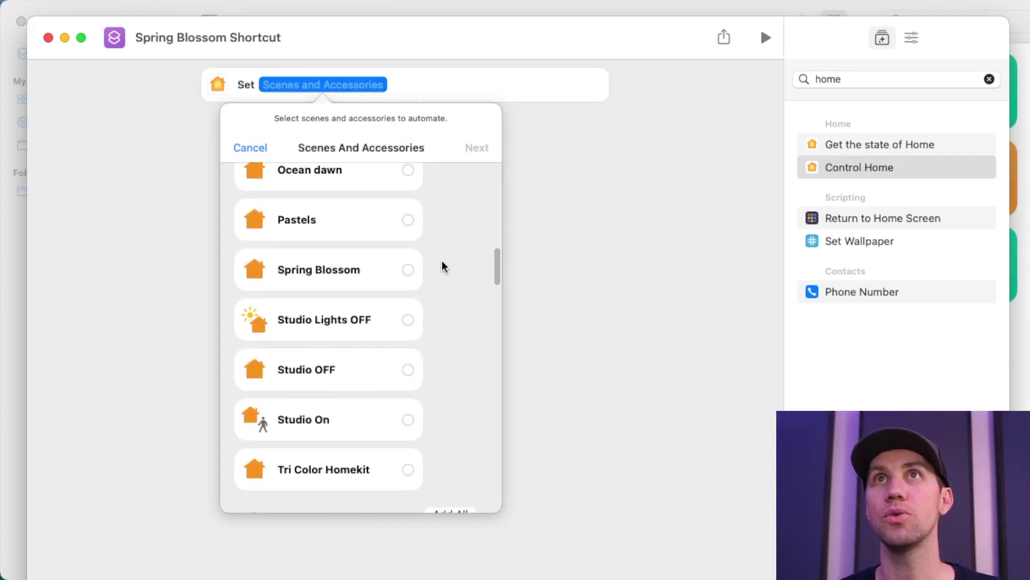
left_click(408, 270)
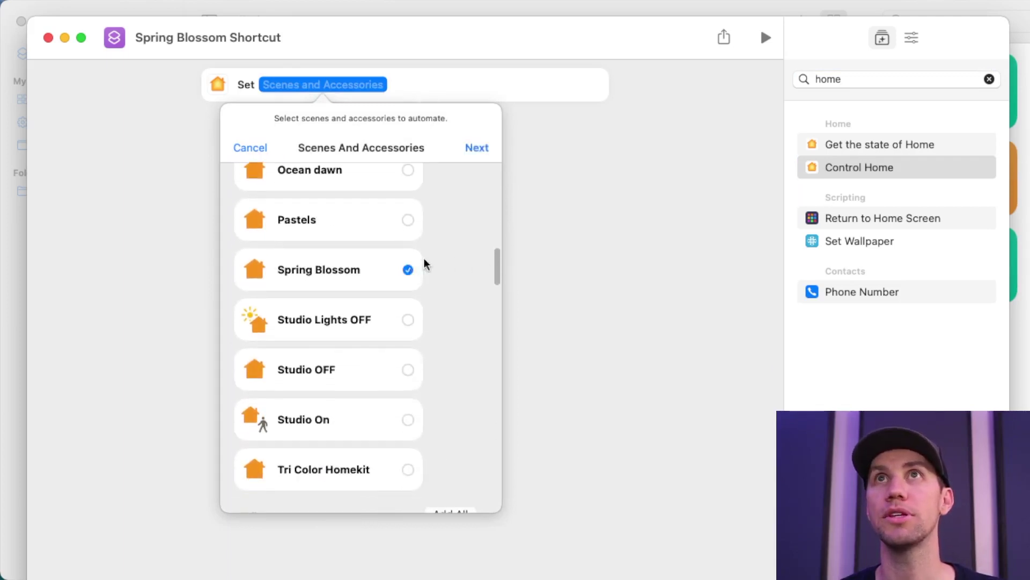
left_click(475, 148)
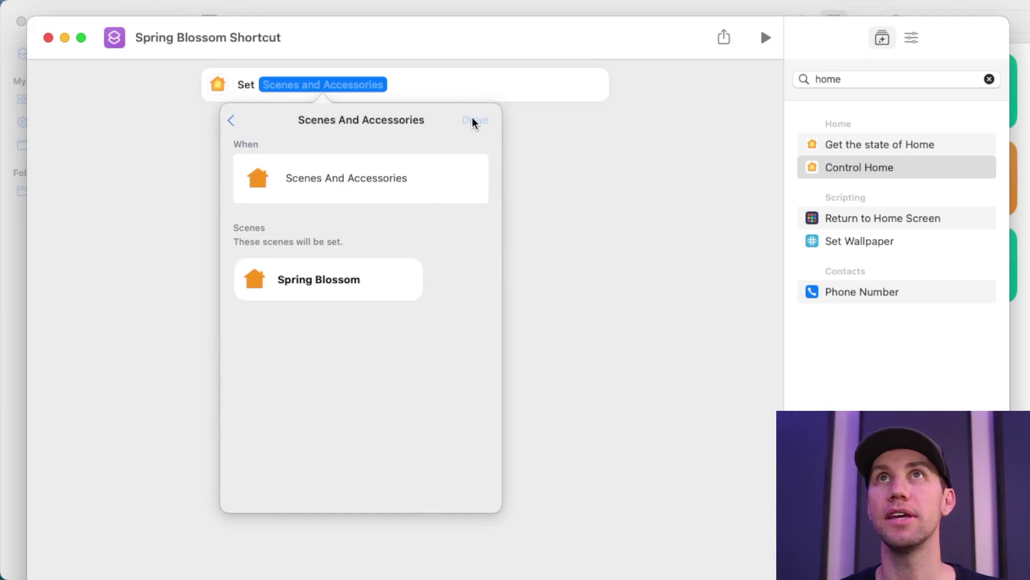
left_click(474, 121)
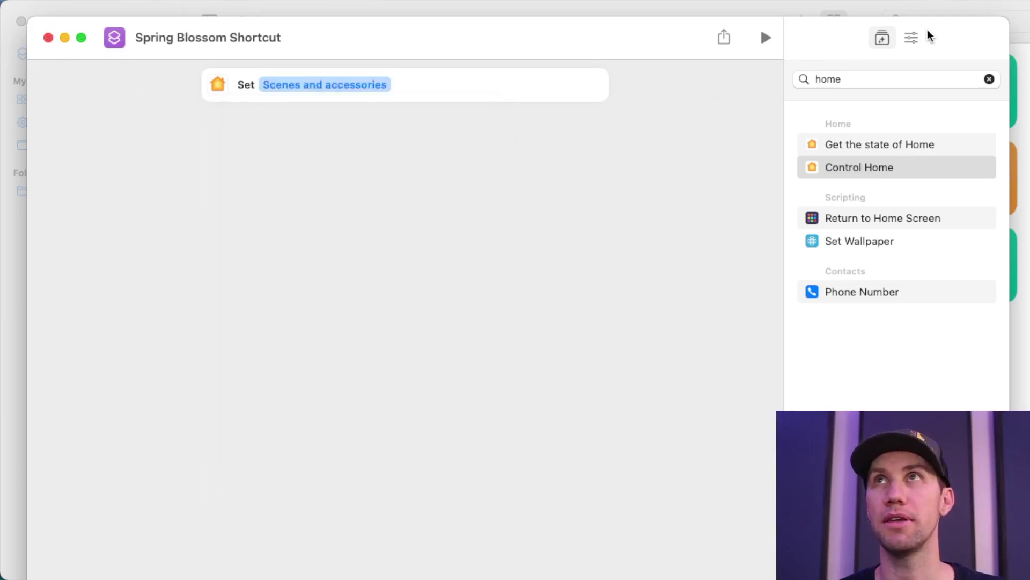
left_click(911, 40)
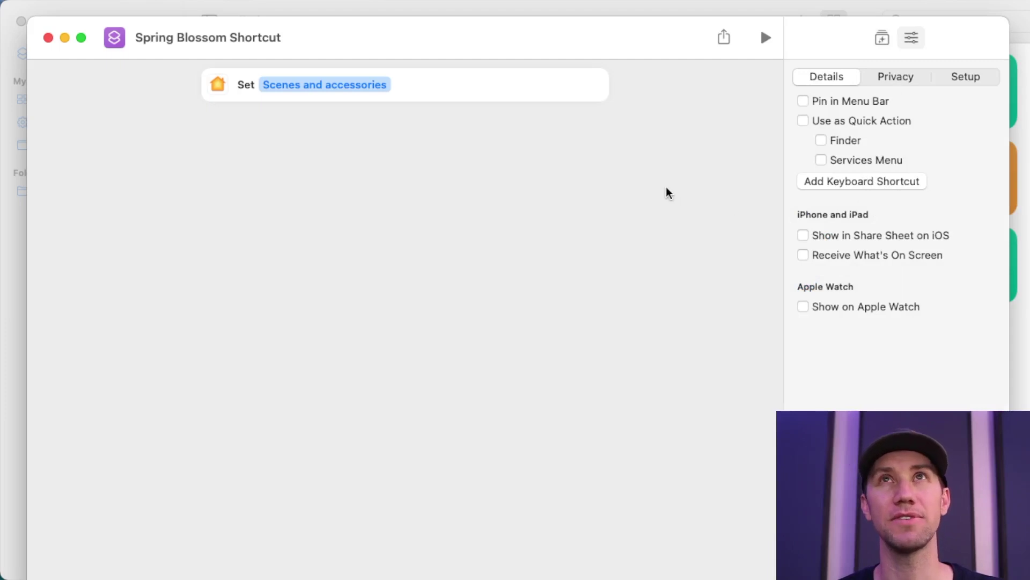
left_click(48, 37)
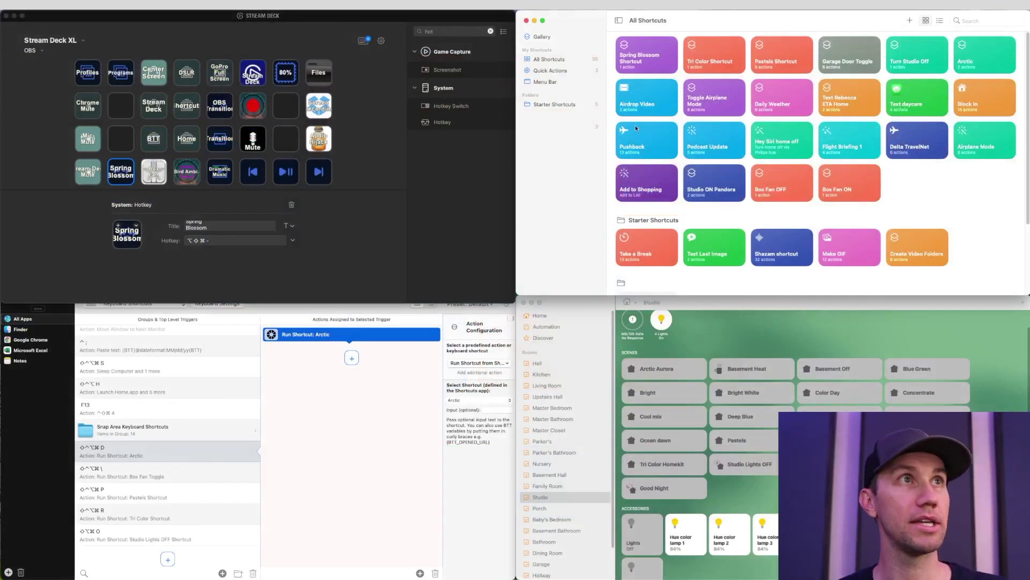
Switch to BetterTouchTool and record ⇧⌥⌘- as a new keyboard shortcut trigger.
left_click(377, 458)
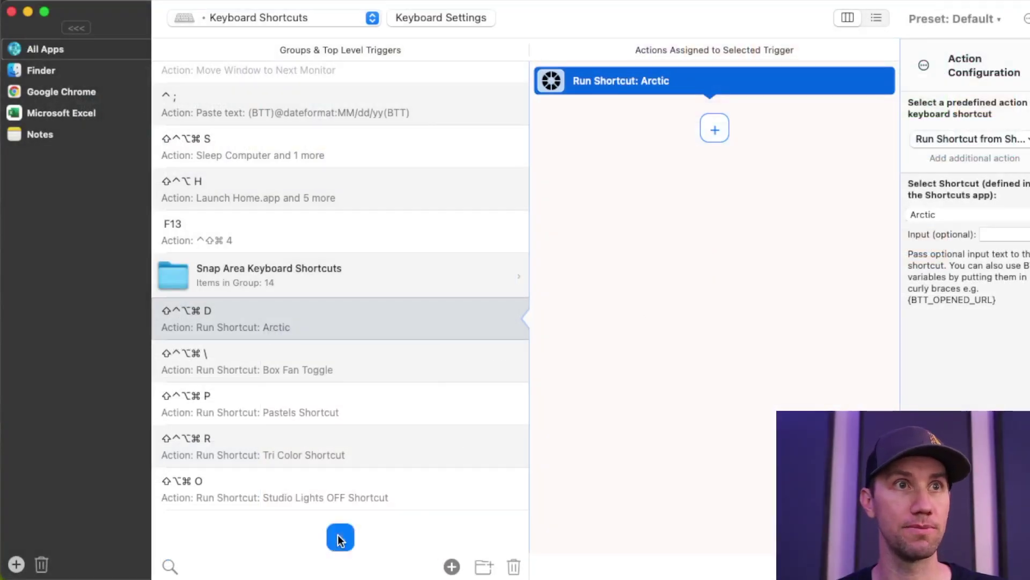
left_click(167, 559)
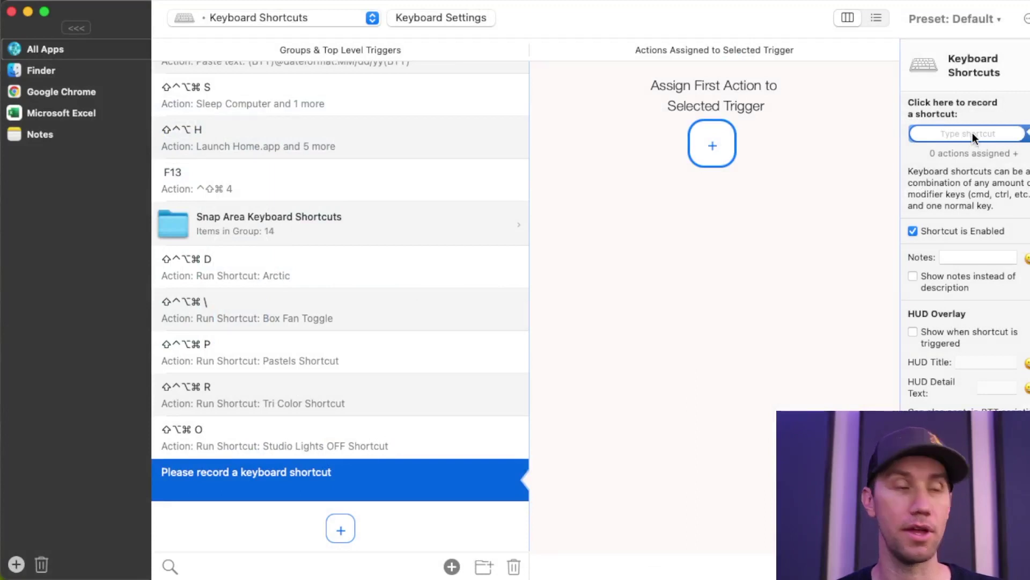
key("shift+alt+super+minus")
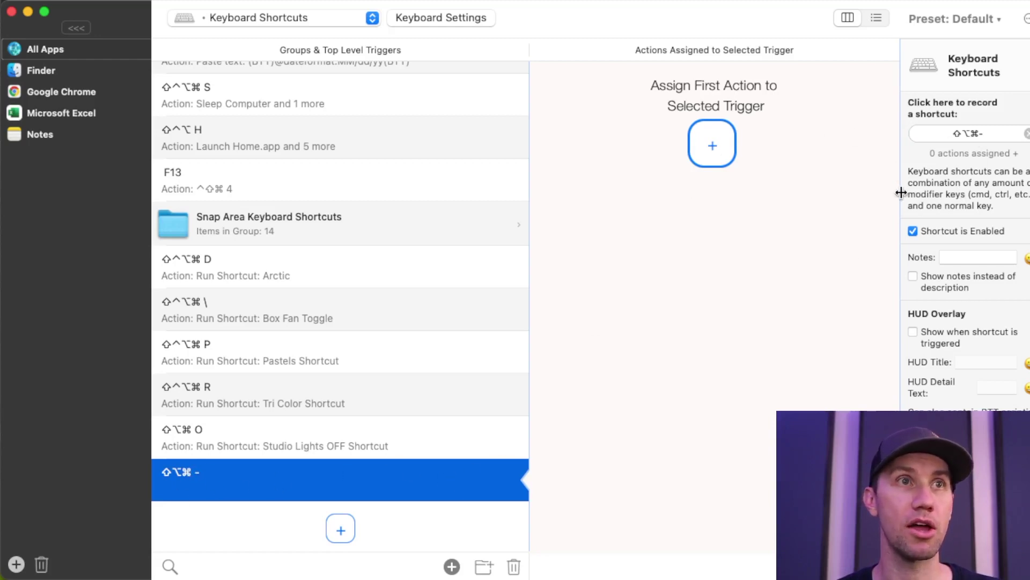
Give the trigger a Run Shortcut from Shortcuts App action that runs Spring Blossom Shortcut.
left_click(714, 146)
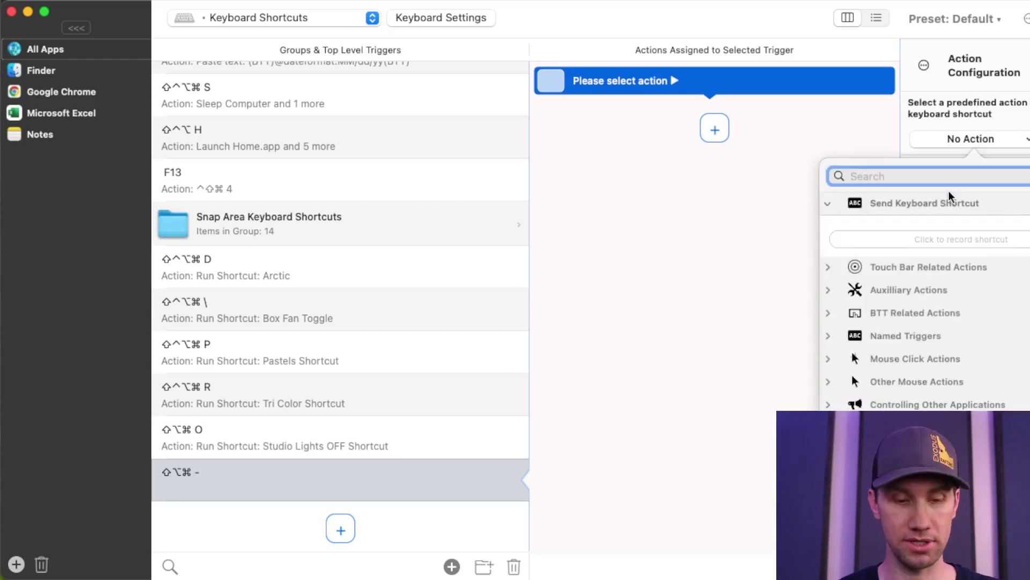
type("short")
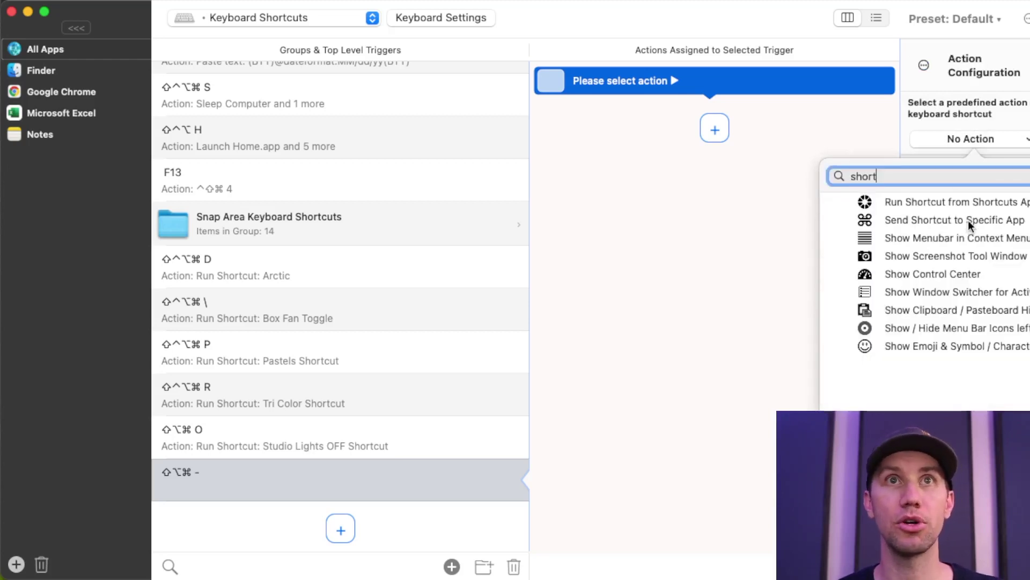
left_click(965, 200)
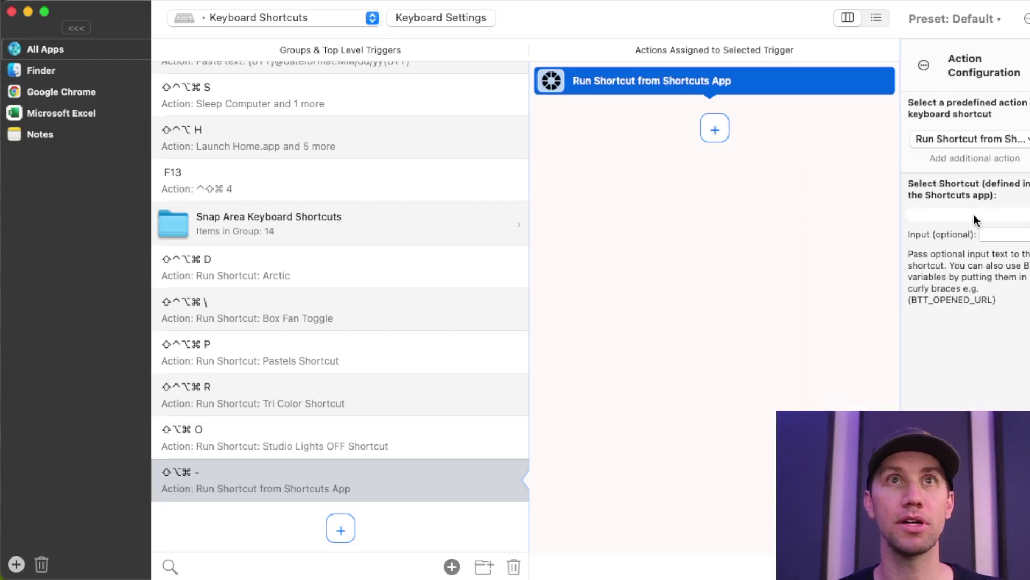
left_click(974, 215)
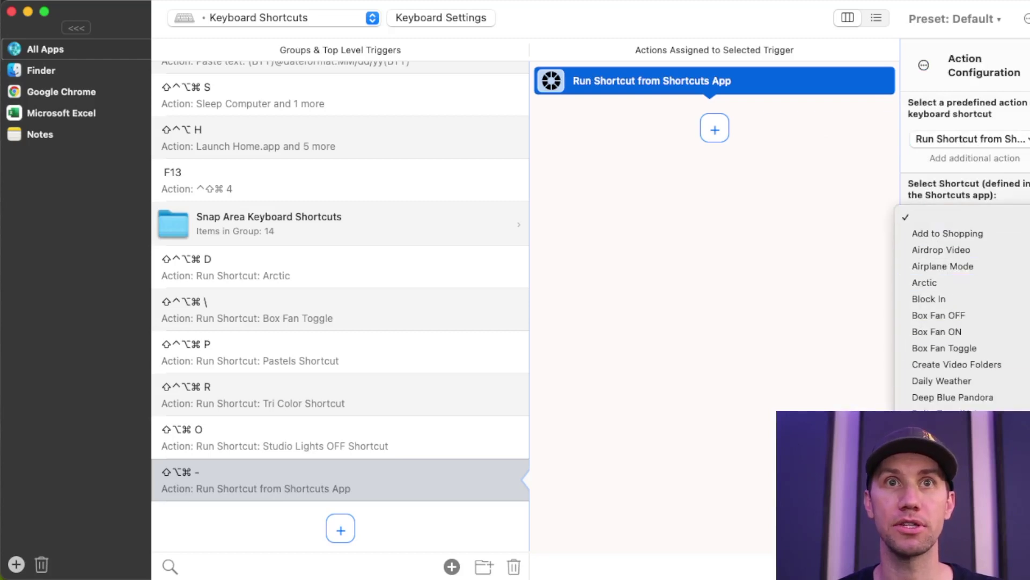
scroll(960, 301, "down", 4)
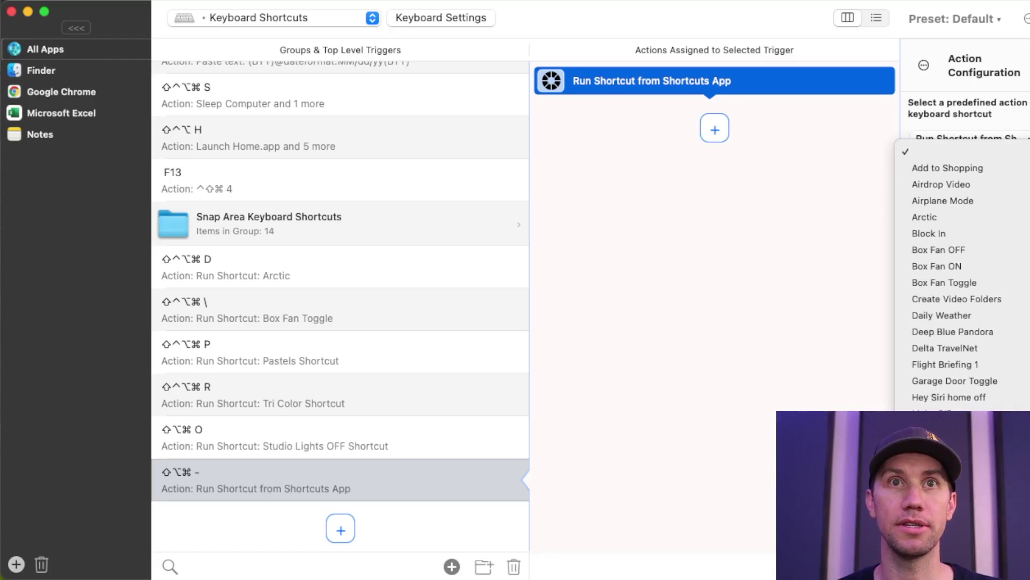
key("Return")
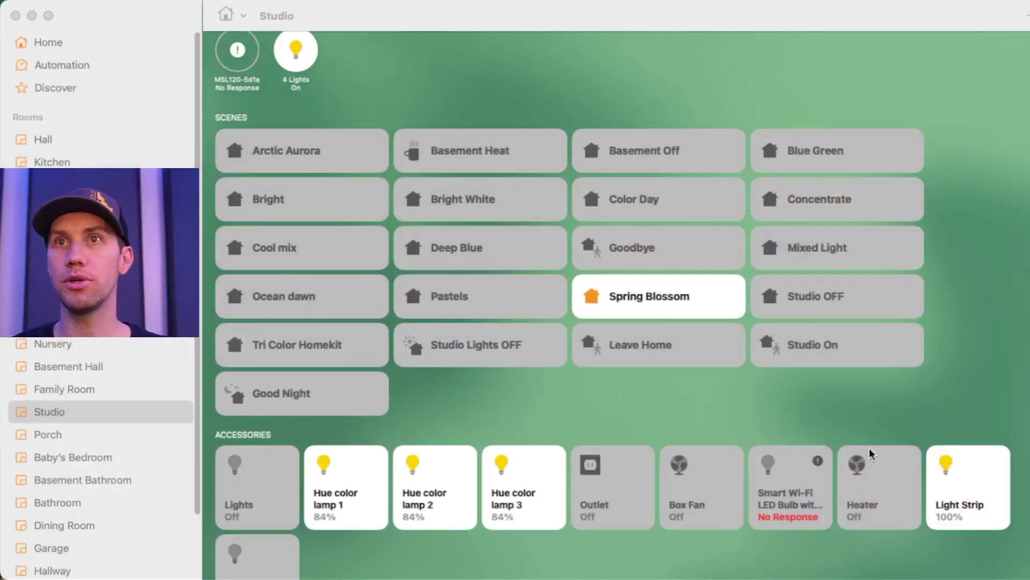
Switch the Studio Light Strip from blue through orange to pink, then close its controls.
left_click(955, 480)
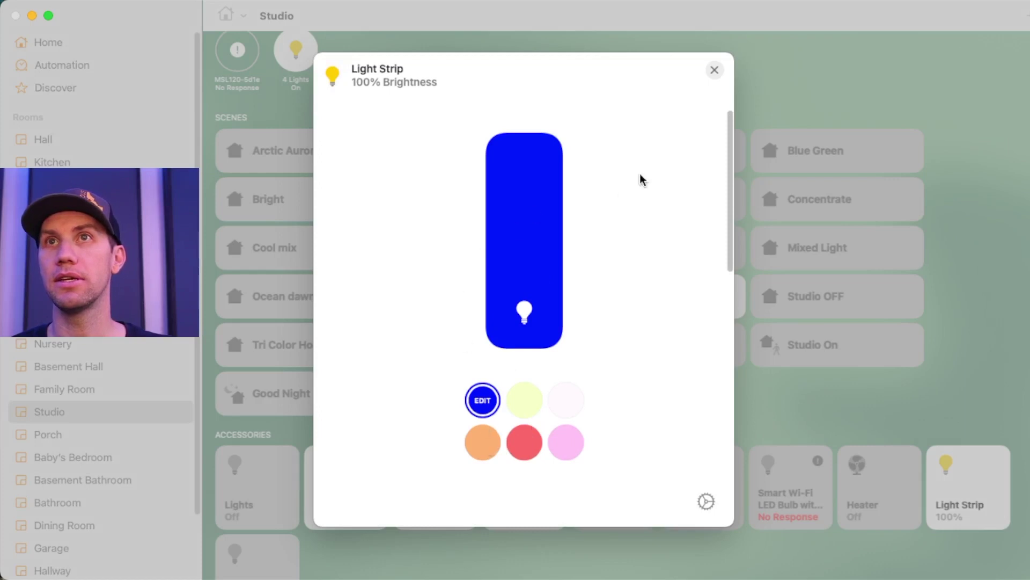
left_click(489, 446)
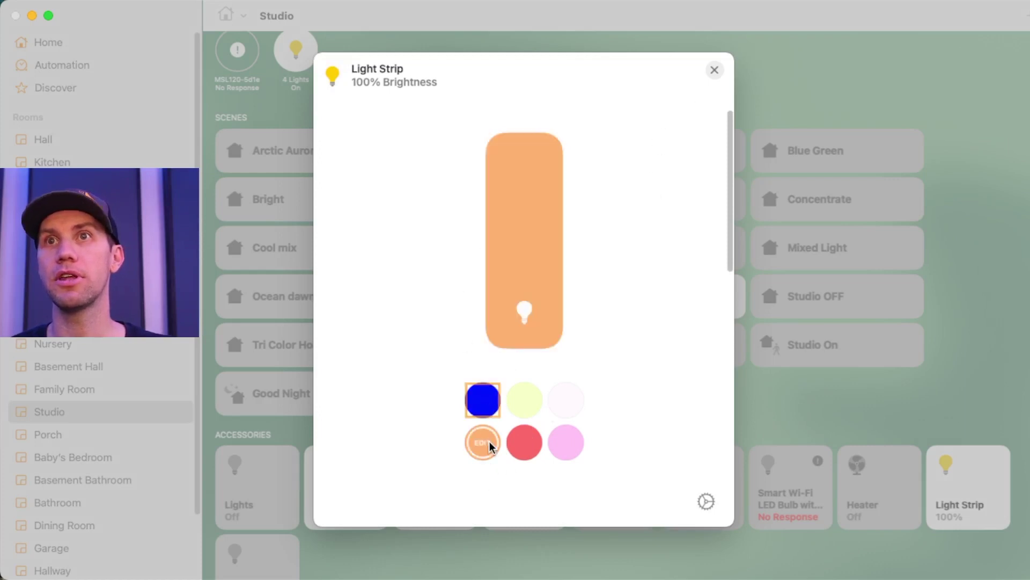
left_click(567, 441)
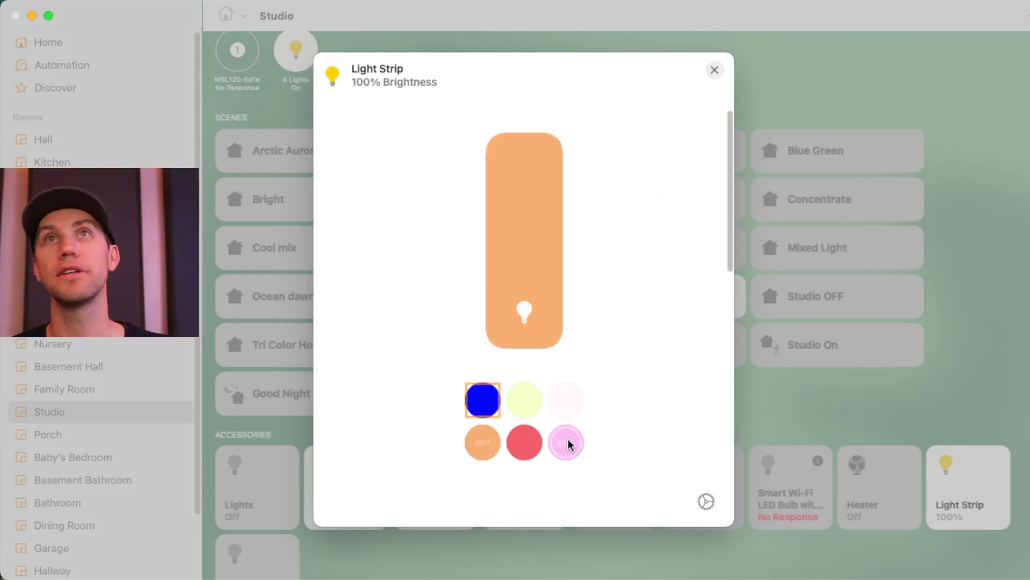
left_click(714, 70)
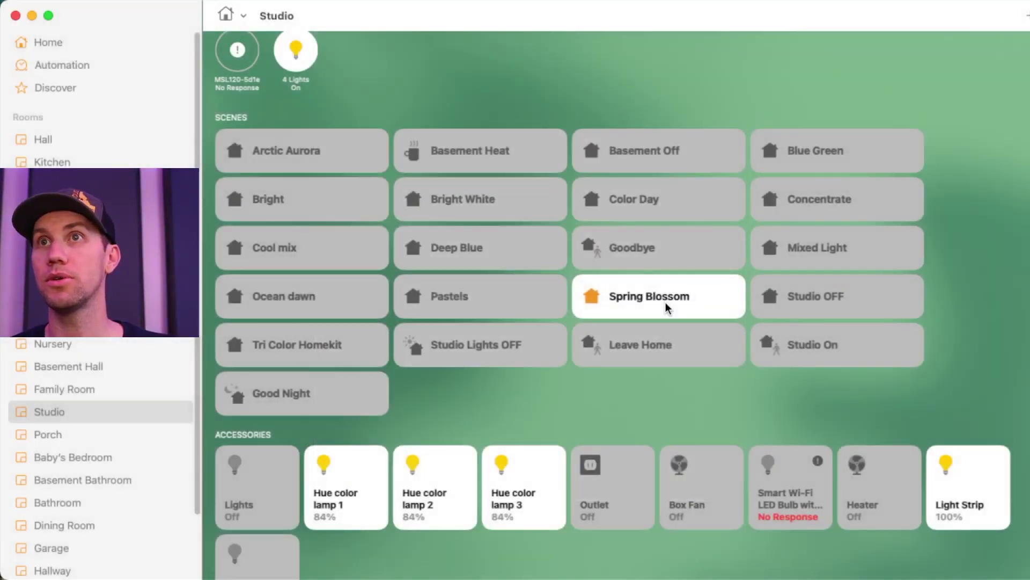
Check Light Strip under the Spring Blossom scene's Add or Remove Accessories, confirm, and close the scene.
double_click(665, 301)
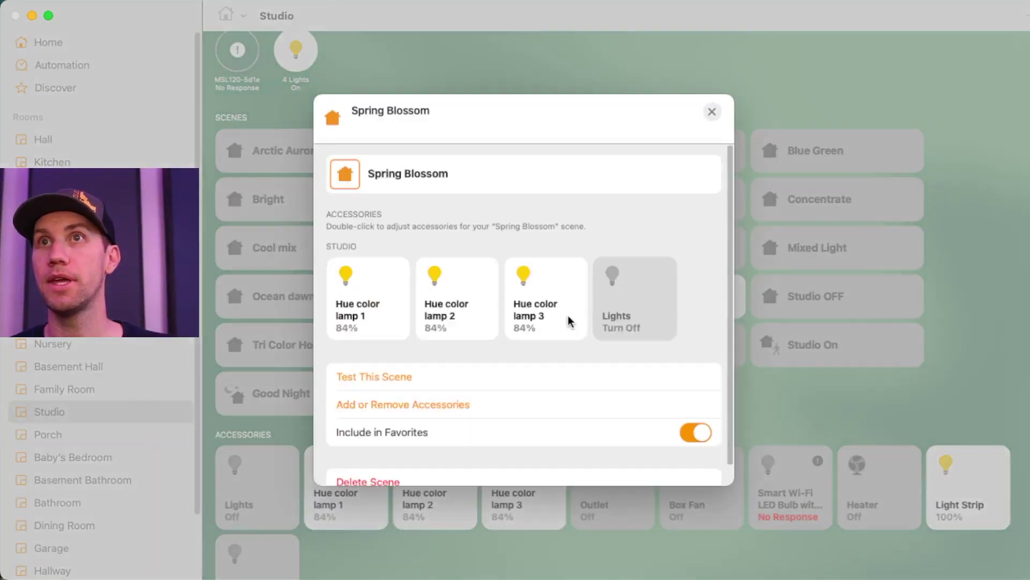
scroll(491, 355, "down", 2)
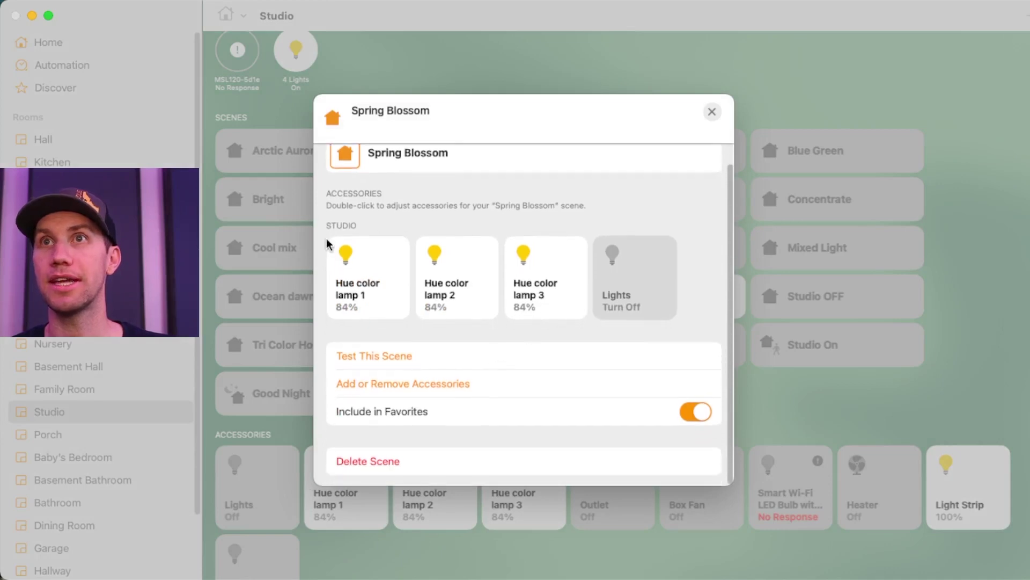
left_click(402, 383)
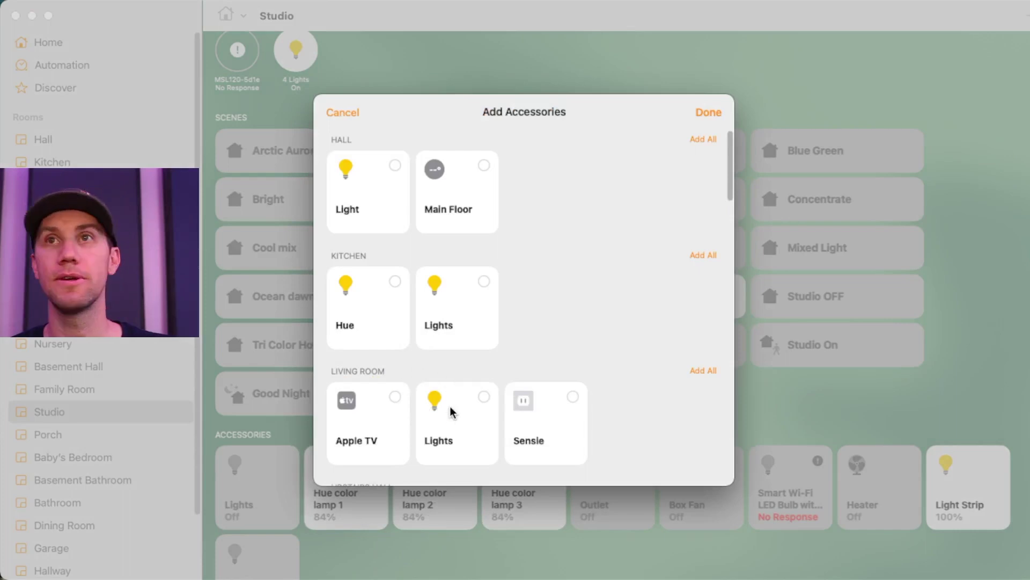
scroll(588, 346, "down", 15)
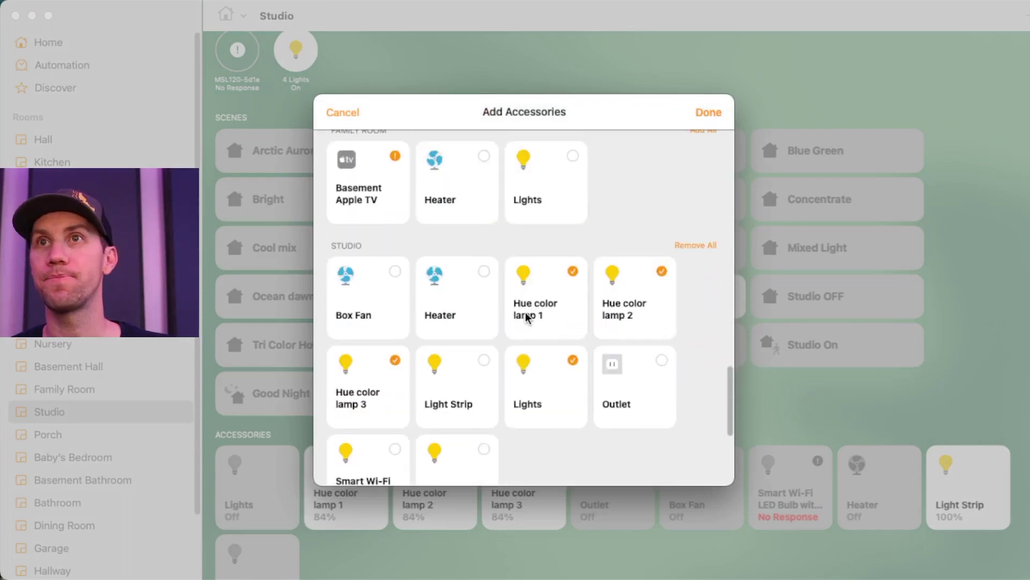
left_click(487, 360)
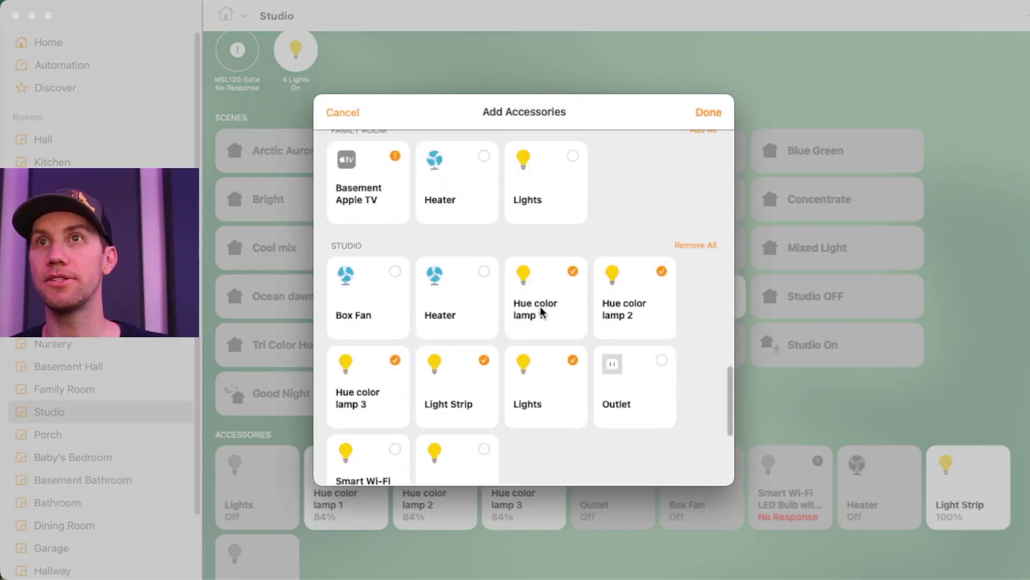
left_click(713, 116)
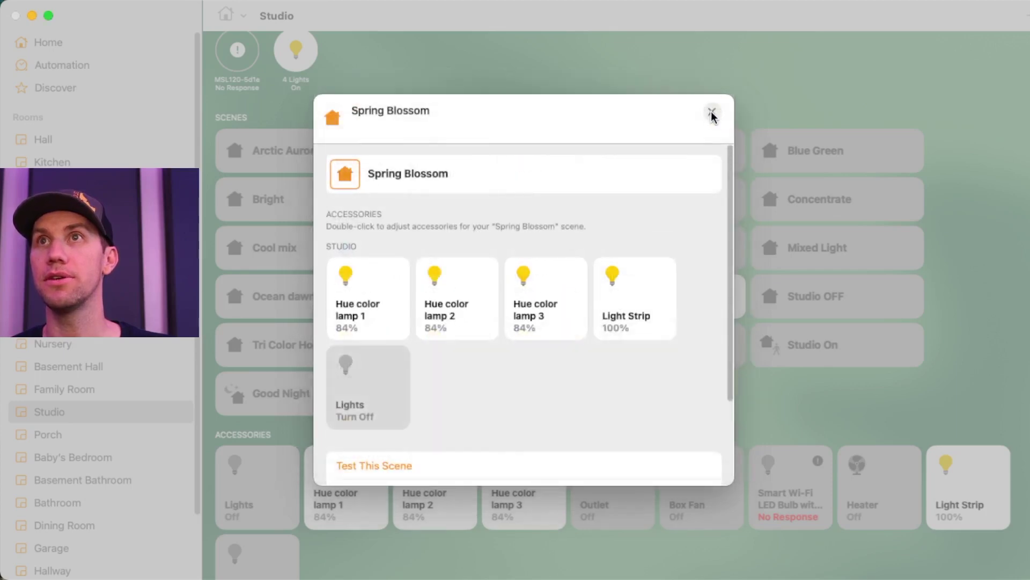
left_click(711, 114)
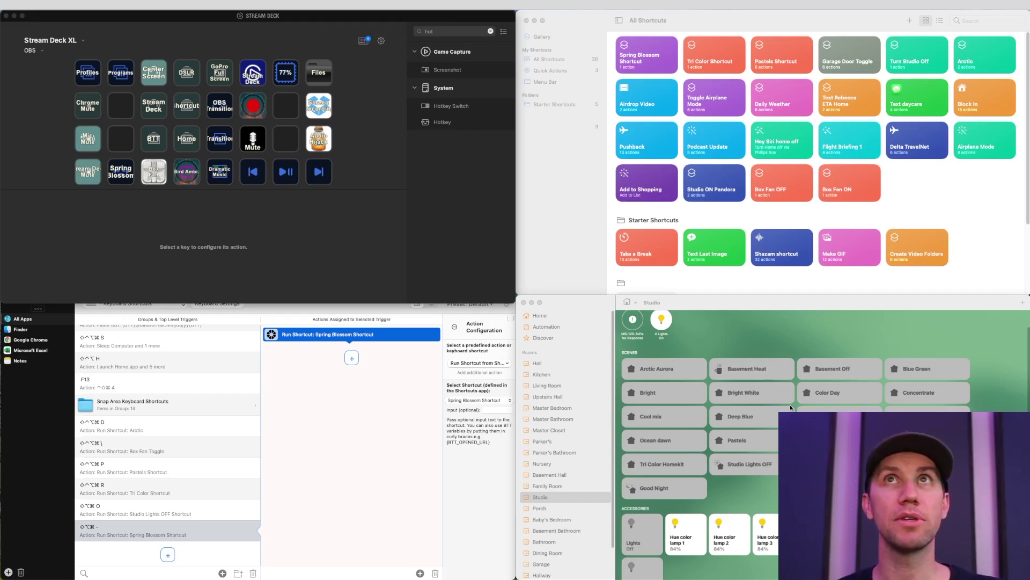
key("Escape")
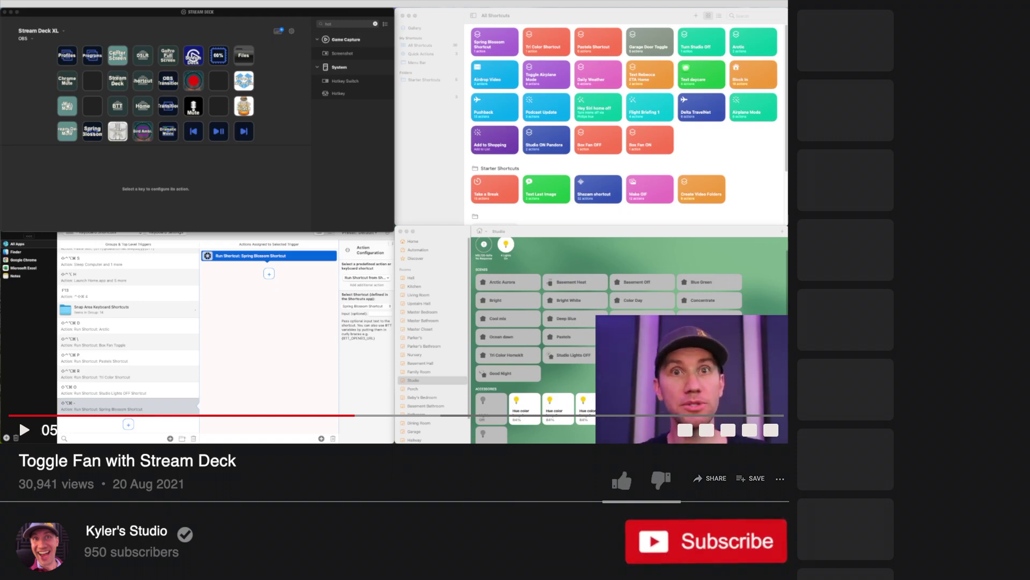
key("f")
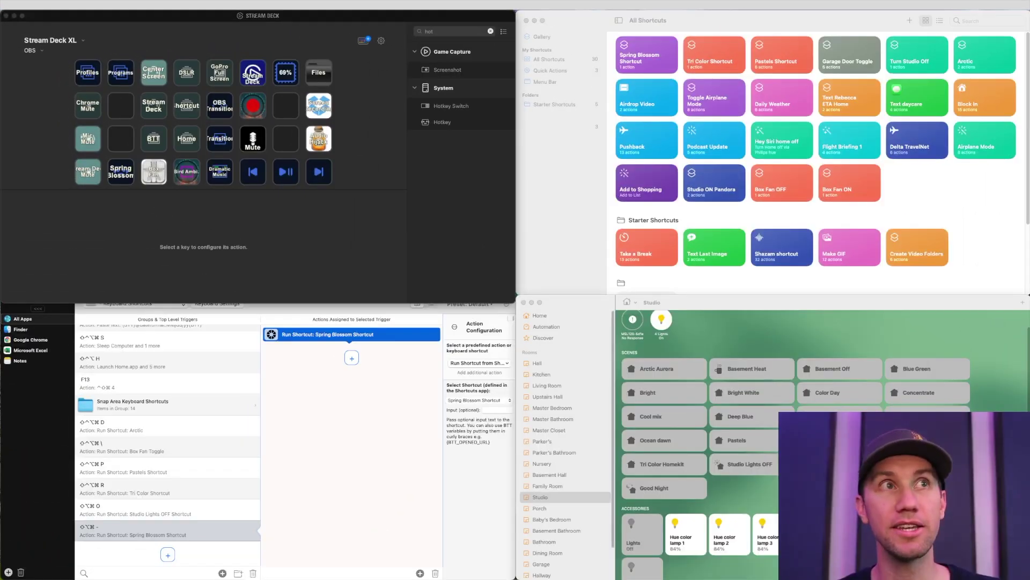